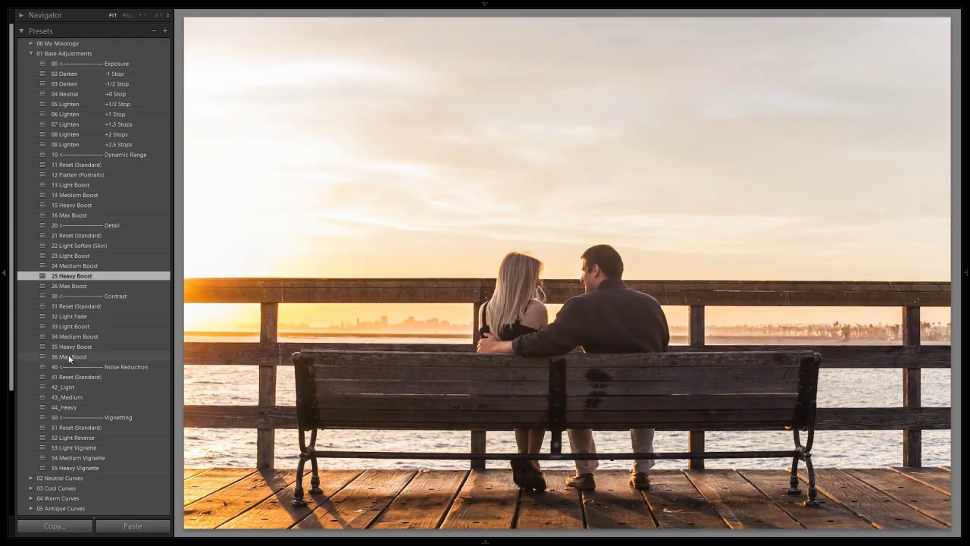
- Apply the 36 Max Boost contrast, 42_Light noise reduction and 54 Medium Vignette presets to the bench photo
left_click(69, 357)
left_click(77, 388)
left_click(87, 458)
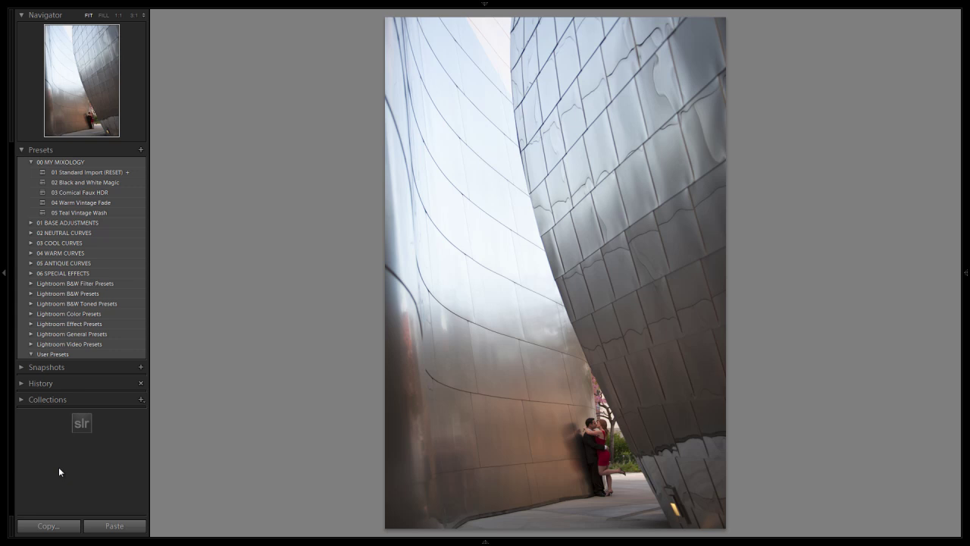
- Apply the 03 Comical Faux HDR preset to the photo of the couple between the metal walls and set its temperature to 5650
left_click(66, 195)
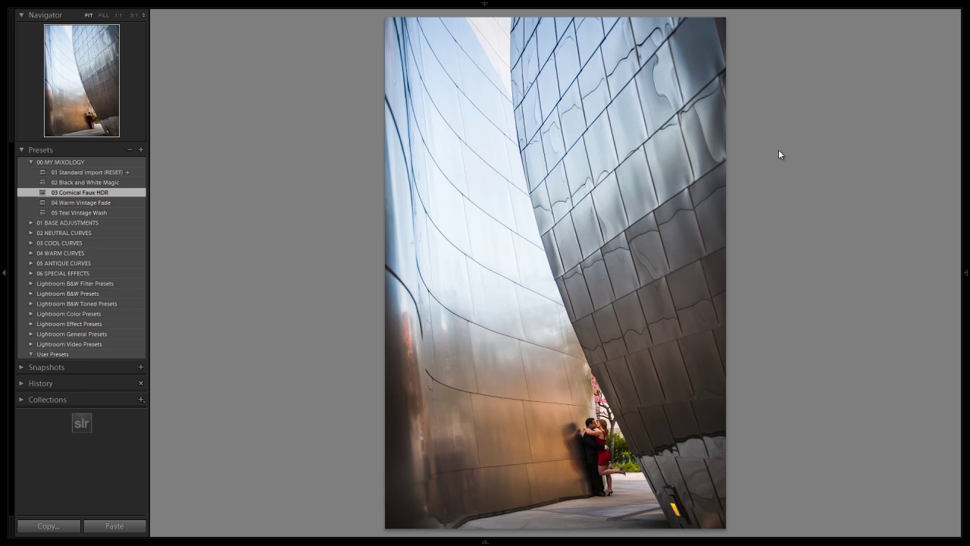
mouse_move(961, 167)
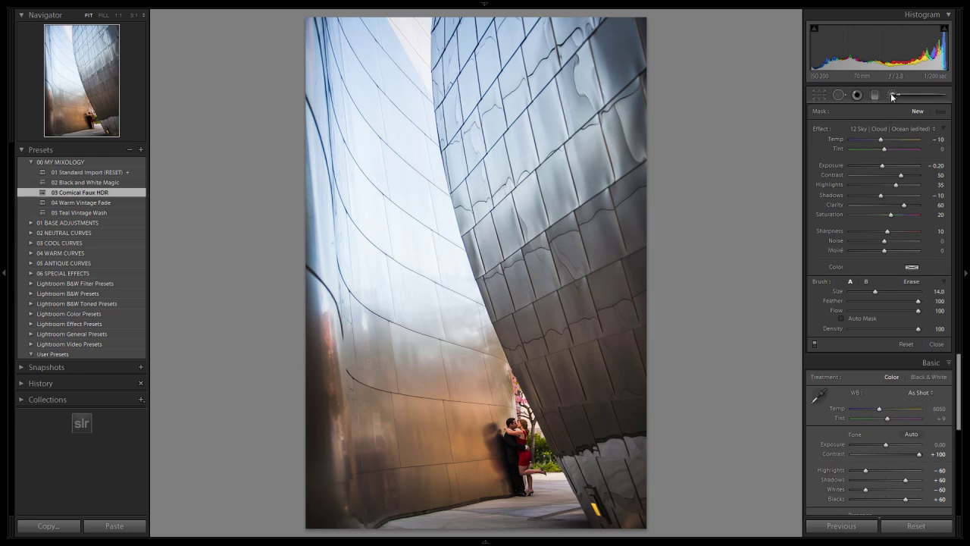
left_click(892, 95)
left_click_drag(885, 159, 883, 157)
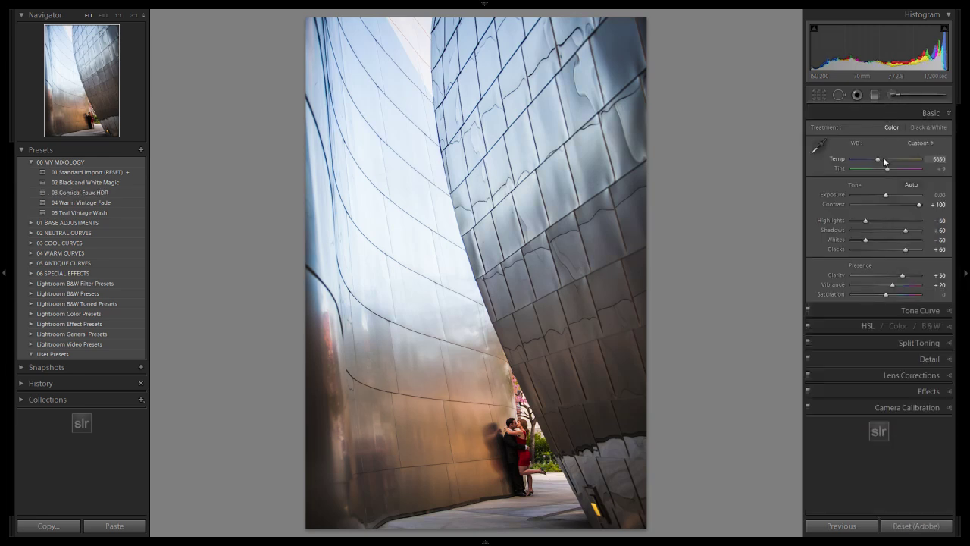
key("shift+Down")
- Paint the 11 General | All Purpose effect over the building and surroundings with the Adjustment Brush at size 33
key("k")
left_click(881, 132)
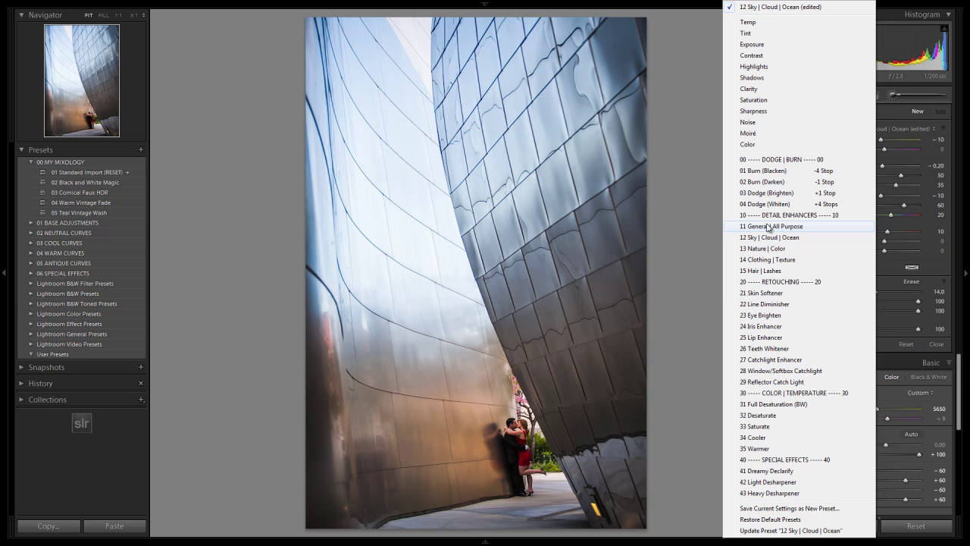
left_click(792, 228)
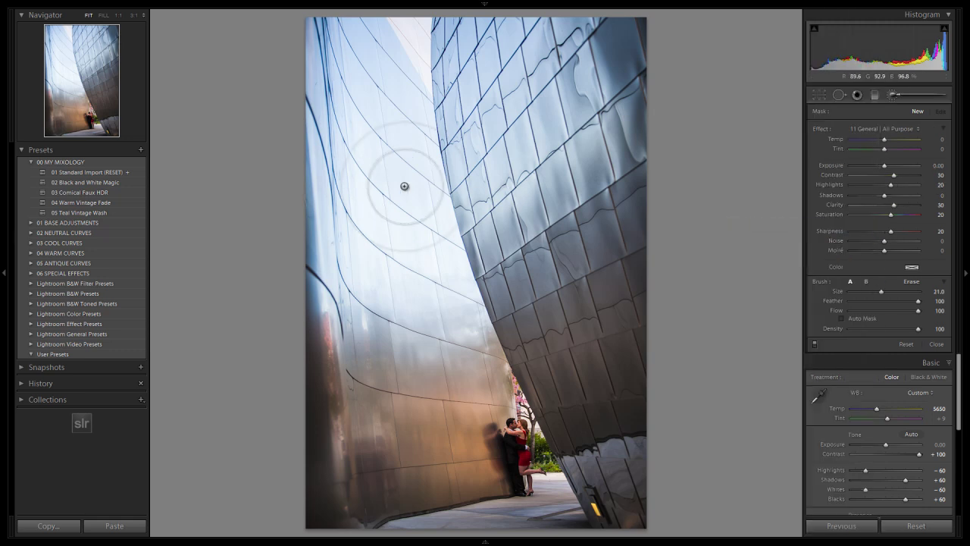
scroll(384, 156, "up", 1)
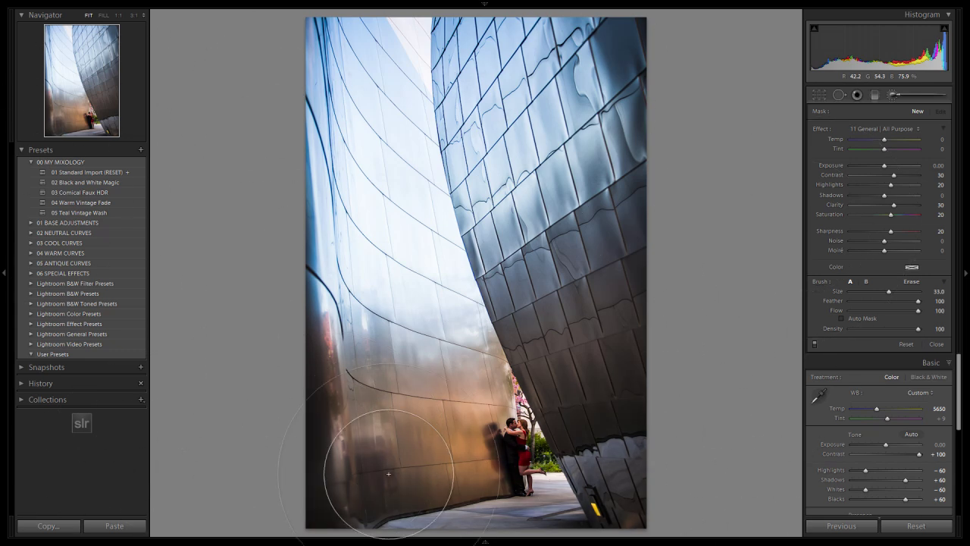
left_click_drag(517, 437, 512, 430)
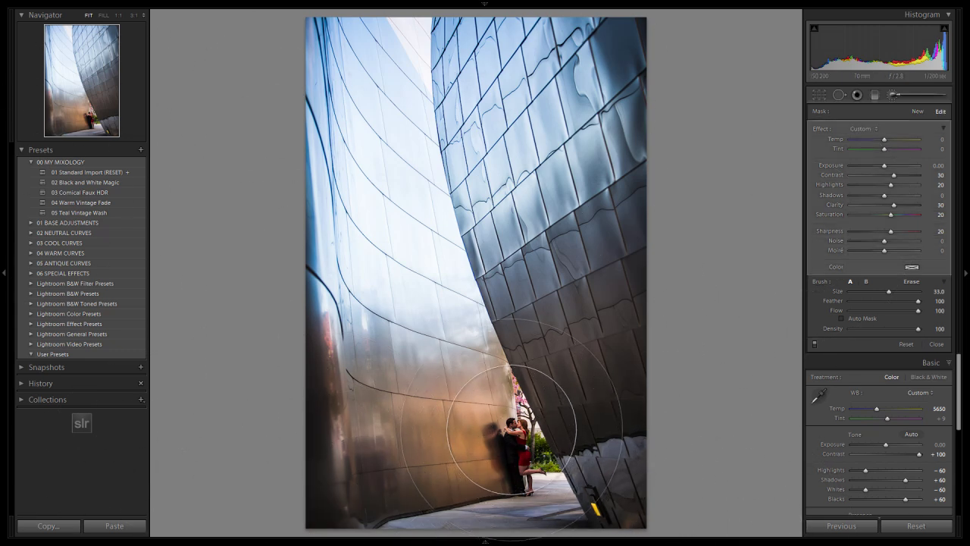
- Erase the detail enhancement from the couple's skin and clothing using a small eraser of size 2 to 3
key("alt")
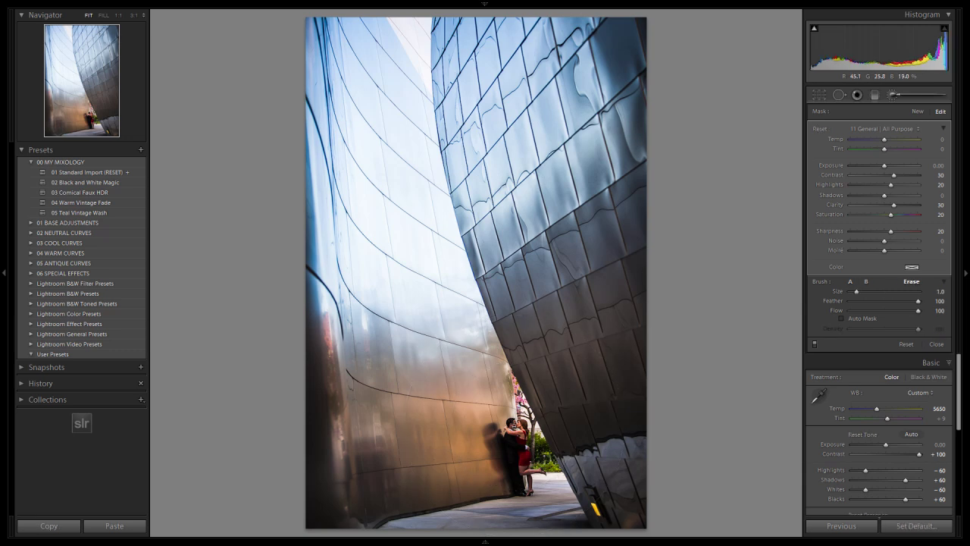
scroll(514, 429, "up", 1)
scroll(515, 429, "up", 1)
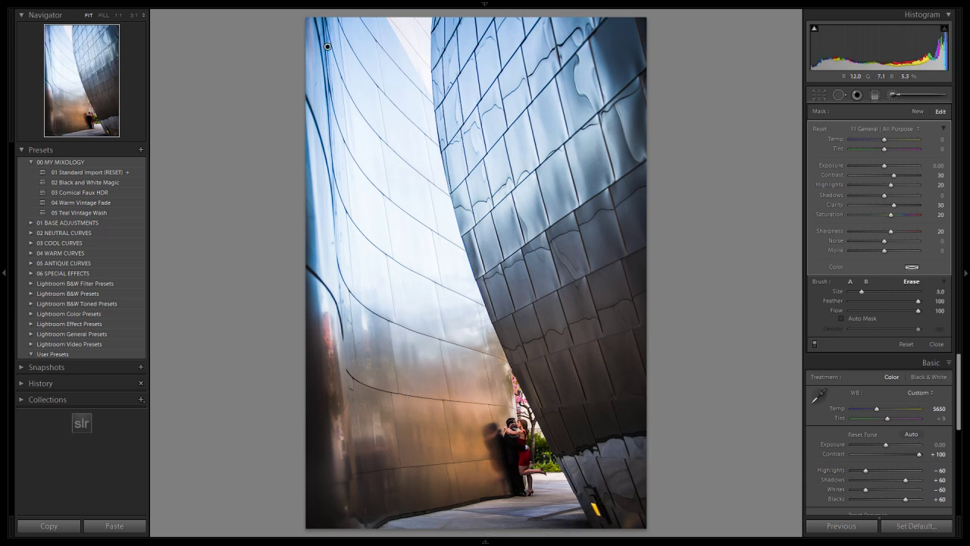
mouse_move(513, 426)
left_mouse_down()
mouse_move(522, 435)
mouse_move(510, 429)
mouse_move(523, 458)
mouse_move(513, 423)
mouse_move(521, 488)
mouse_move(525, 448)
mouse_move(525, 491)
mouse_move(509, 427)
mouse_move(523, 426)
mouse_move(518, 472)
mouse_move(541, 471)
mouse_move(527, 471)
mouse_move(529, 489)
left_mouse_up()
key("bracketleft")
key("bracketleft")
key("bracketleft")
key("bracketright")
key("bracketright")
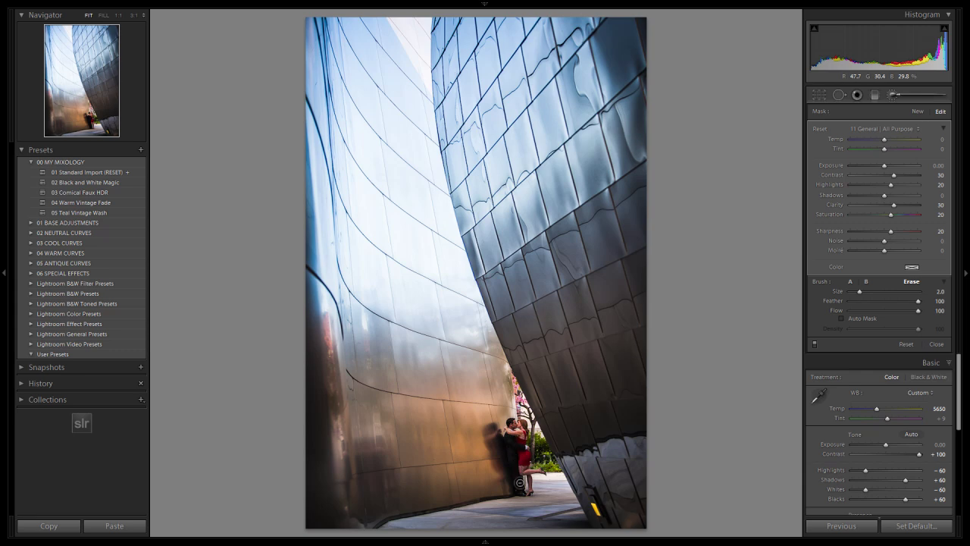
left_click_drag(519, 490, 519, 452)
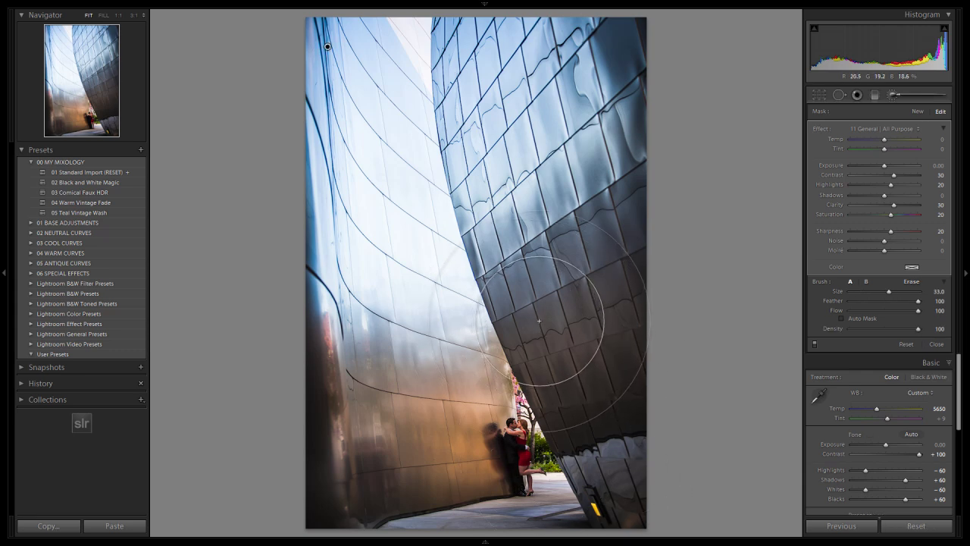
- Finish the current brush adjustment and compare the edited photo with its before view
key("Return")
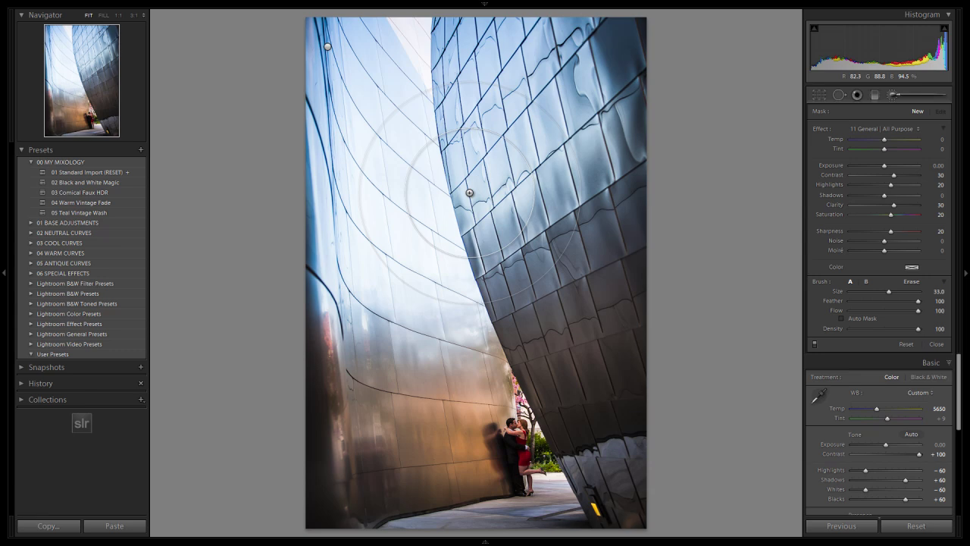
key("backslash")
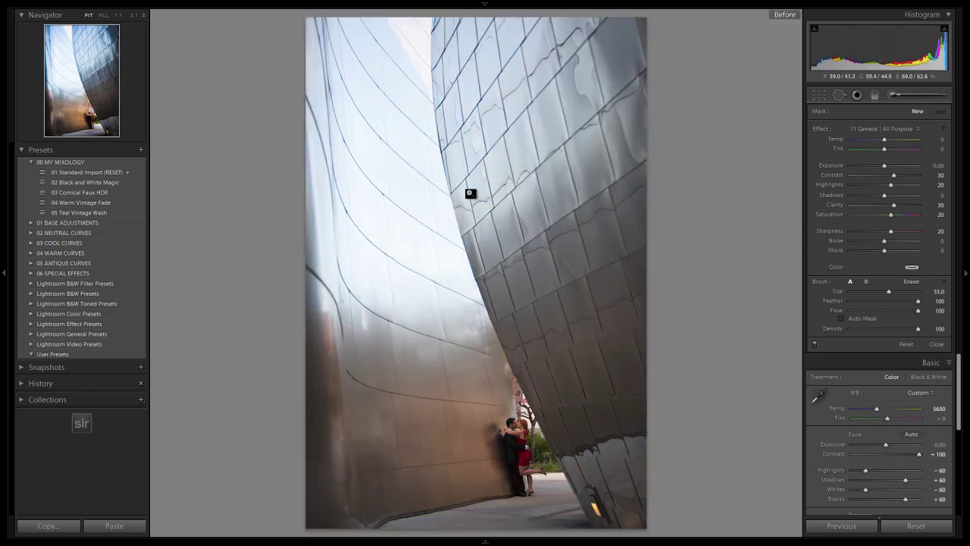
key("backslash")
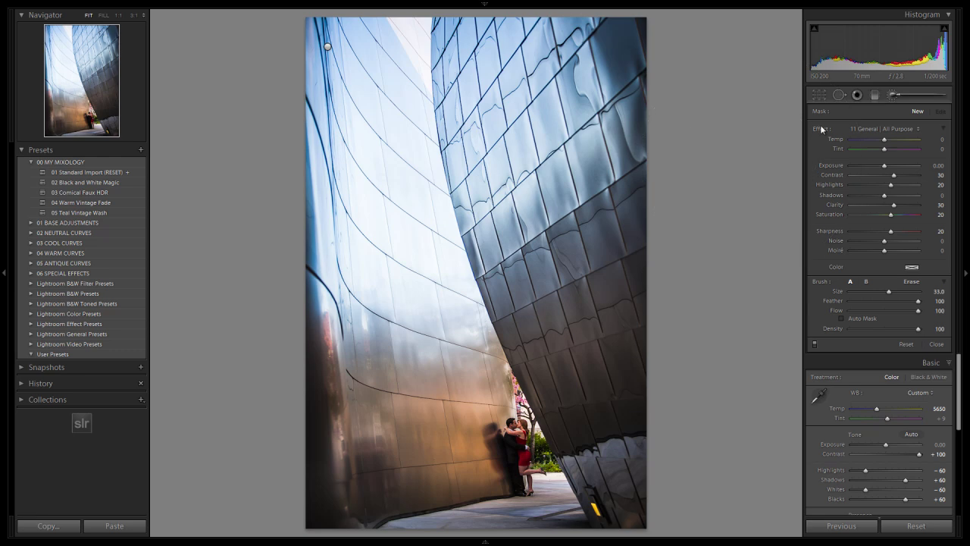
- Burn the outer edges and lower corners of the photo with the 02 Burn (Darken) -1 Stop brush at size 18
left_click(882, 131)
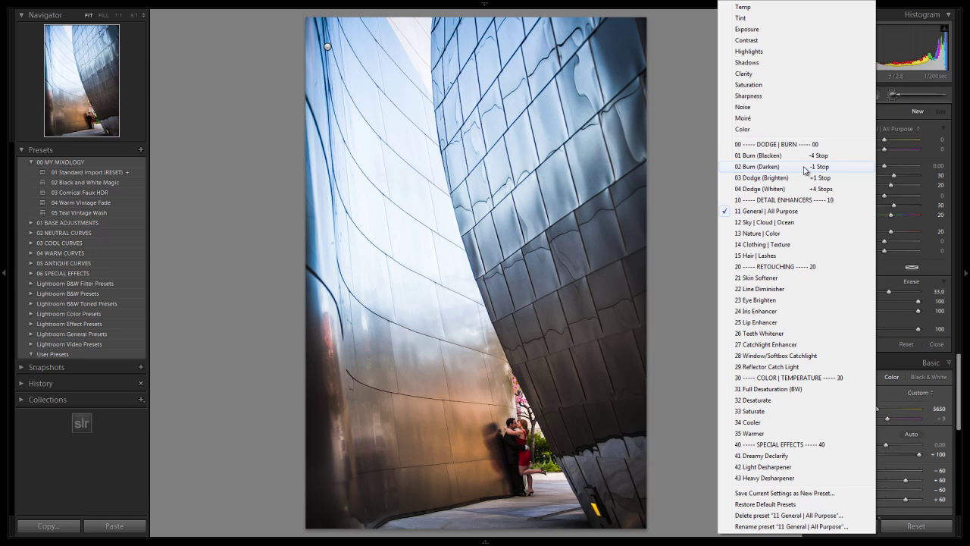
left_click(806, 167)
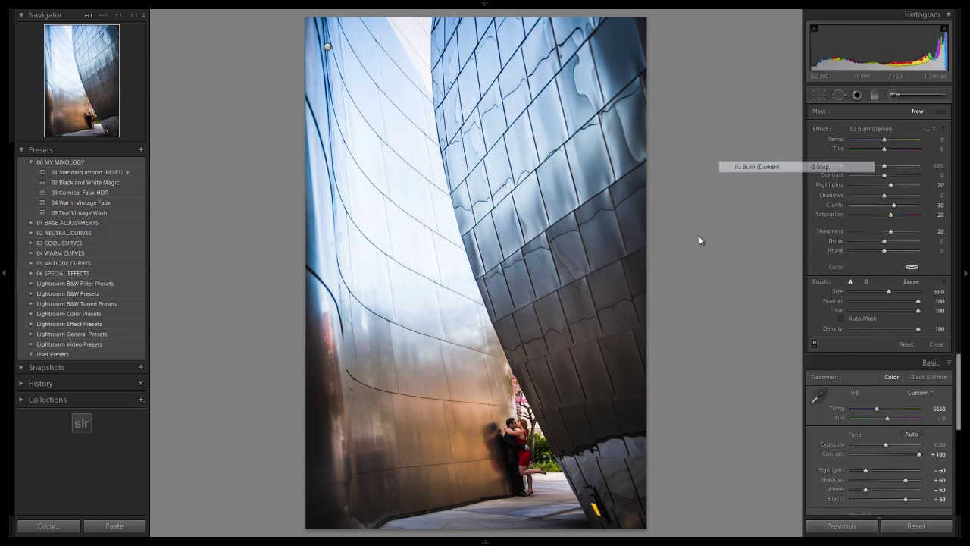
scroll(366, 322, "down", 10)
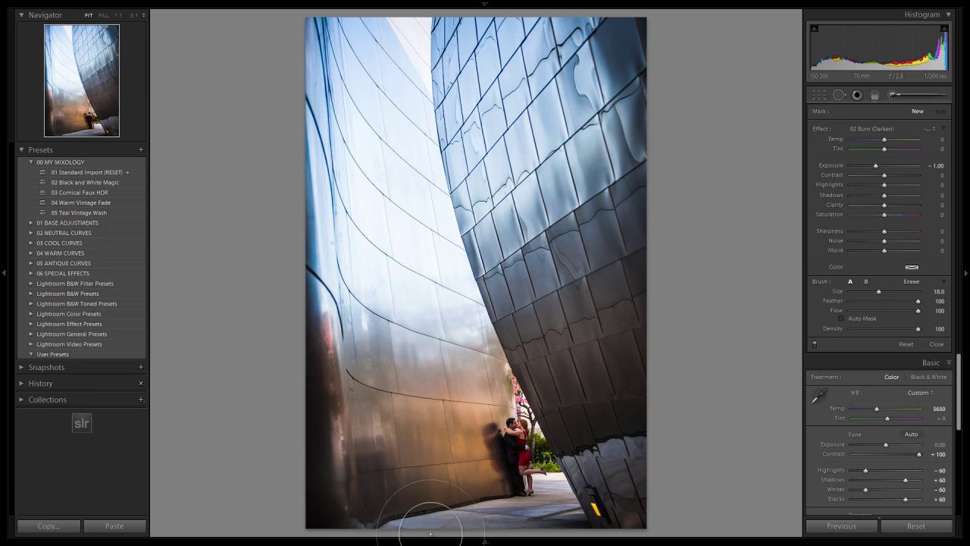
mouse_move(229, 301)
left_mouse_down()
mouse_move(295, 452)
mouse_move(412, 529)
mouse_move(591, 542)
mouse_move(457, 519)
left_mouse_up()
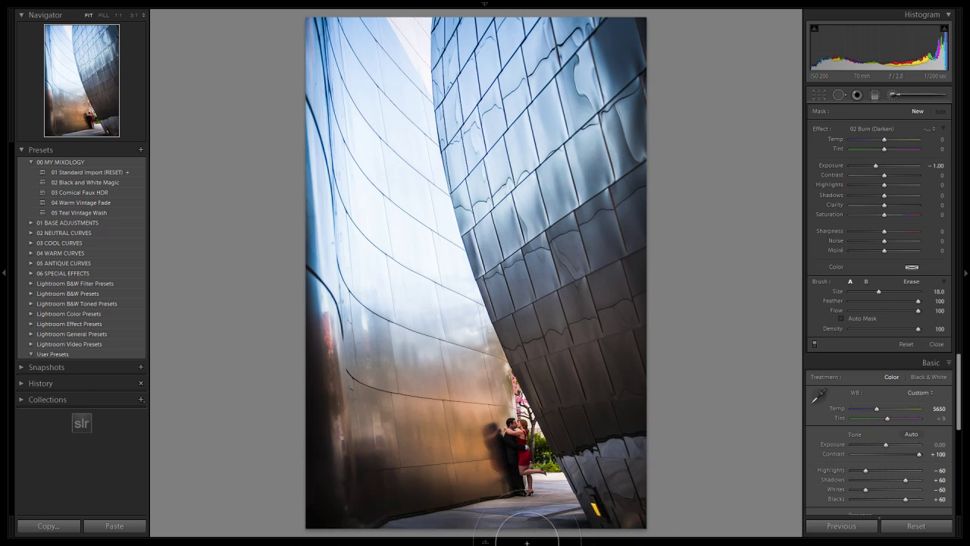
left_click_drag(607, 542, 629, 487)
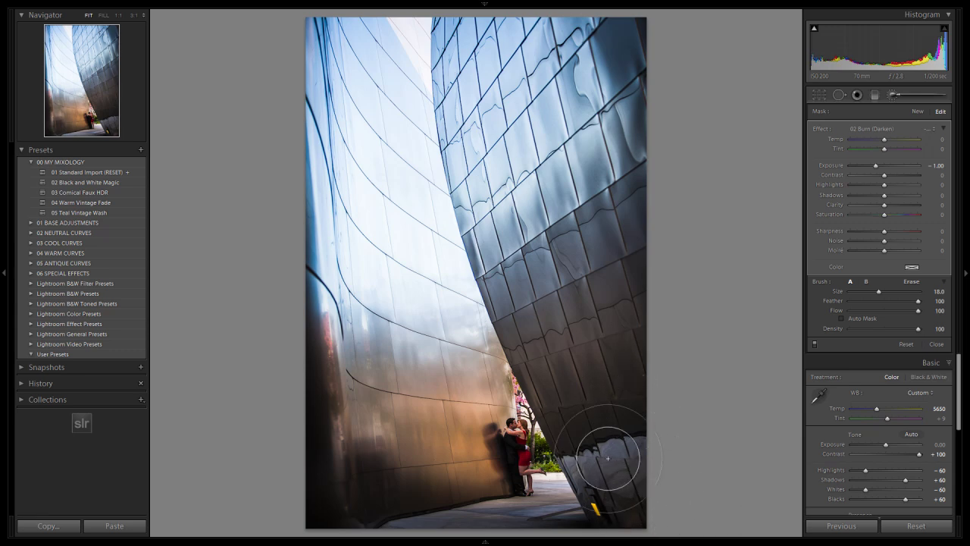
- Erase excess burn from the inner part of the building with a size 14 eraser and compare with the before view
key("alt")
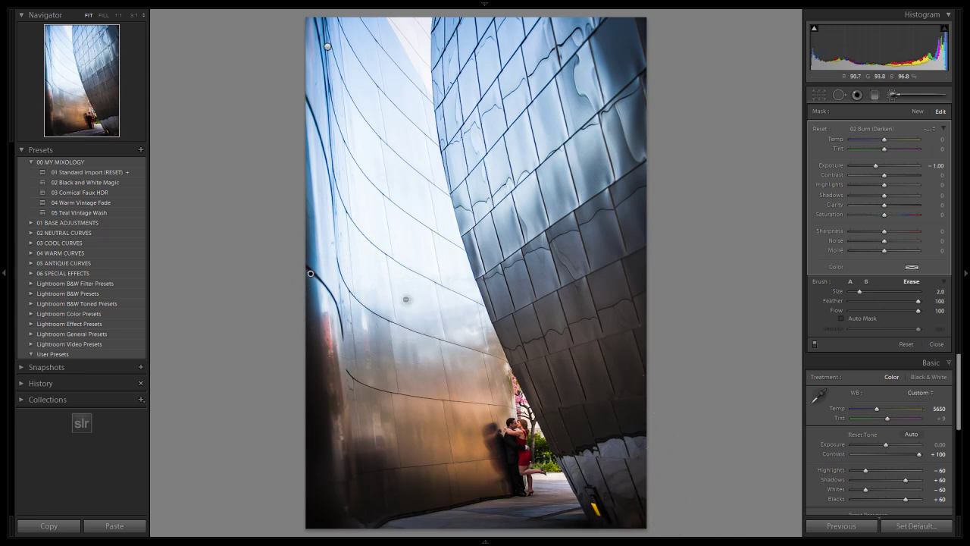
scroll(411, 309, "up", 5)
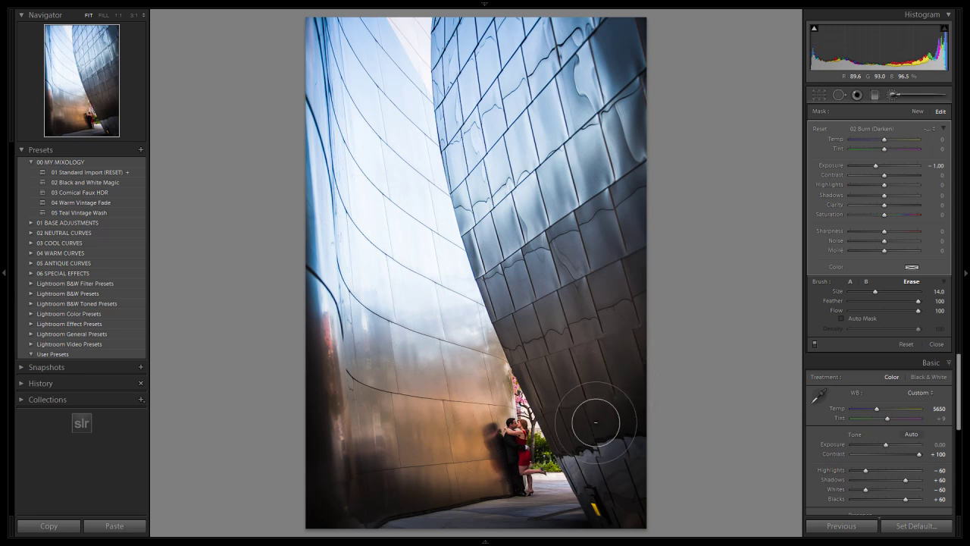
left_click_drag(472, 313, 530, 286)
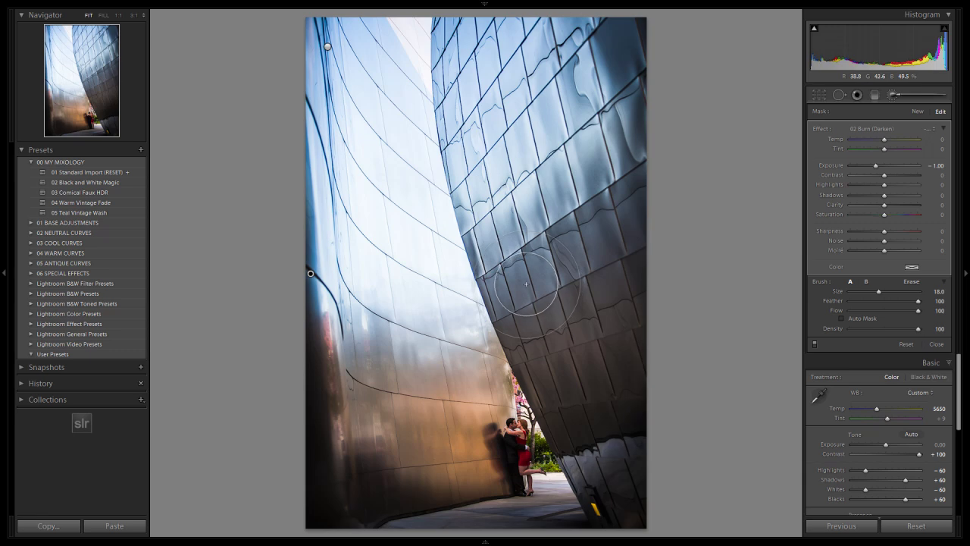
key("backslash")
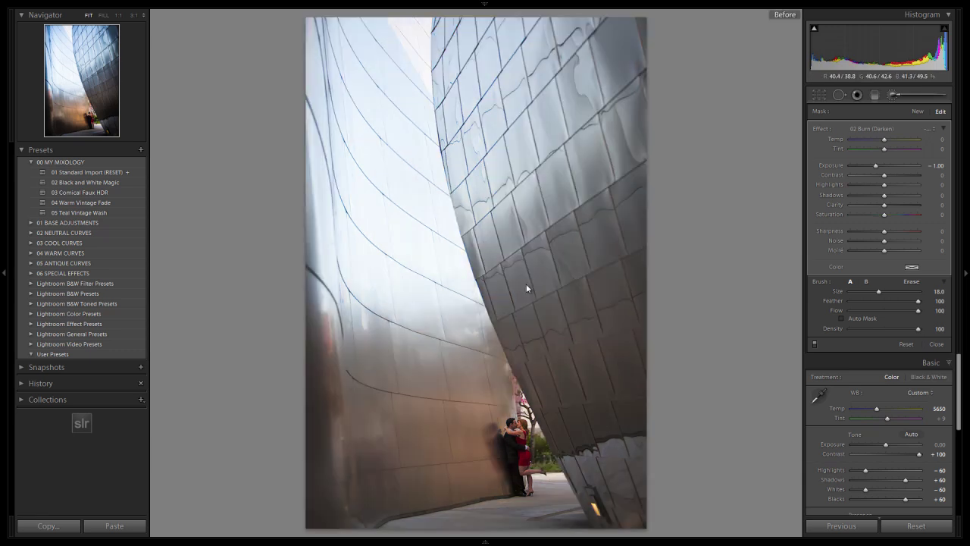
key("backslash")
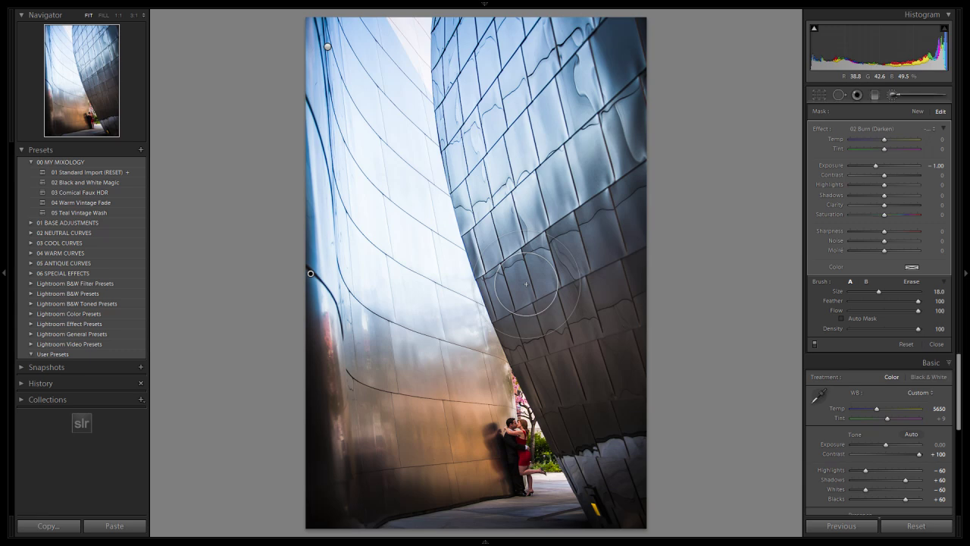